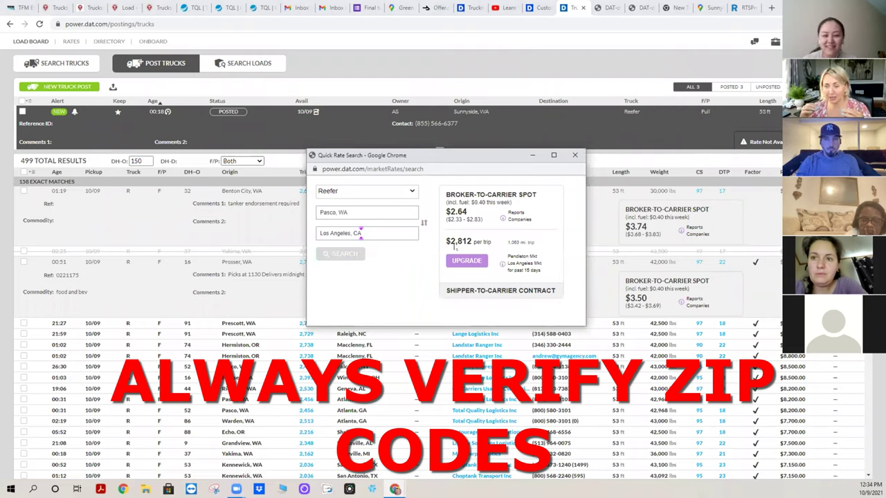
- Switch to Google Maps and examine the driving route from Sunnyside through Pasco to Di Giorgio, CA 93203
{"action": "left_click", "coordinate": [710, 7]}
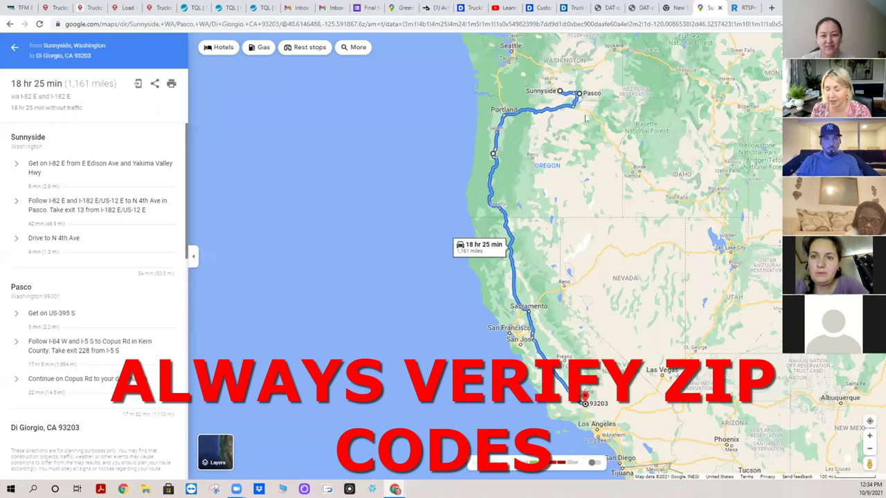
{"action": "mouse_move", "coordinate": [490, 118]}
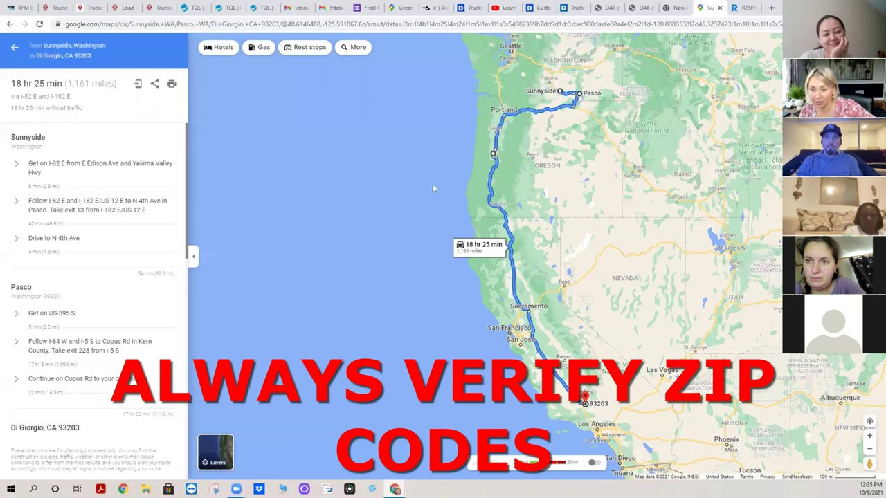
{"action": "left_click_drag", "start_coordinate": [609, 148], "coordinate": [586, 226]}
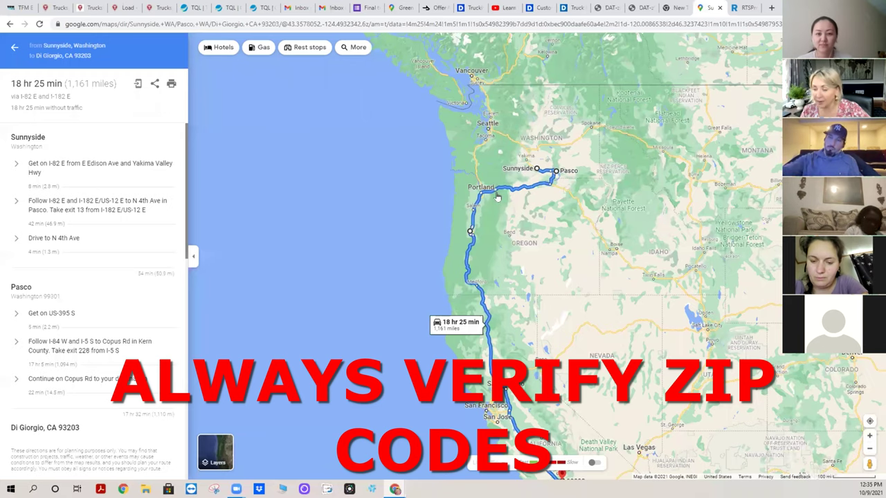
{"action": "scroll", "coordinate": [526, 198], "scroll_direction": "up", "scroll_amount": 3}
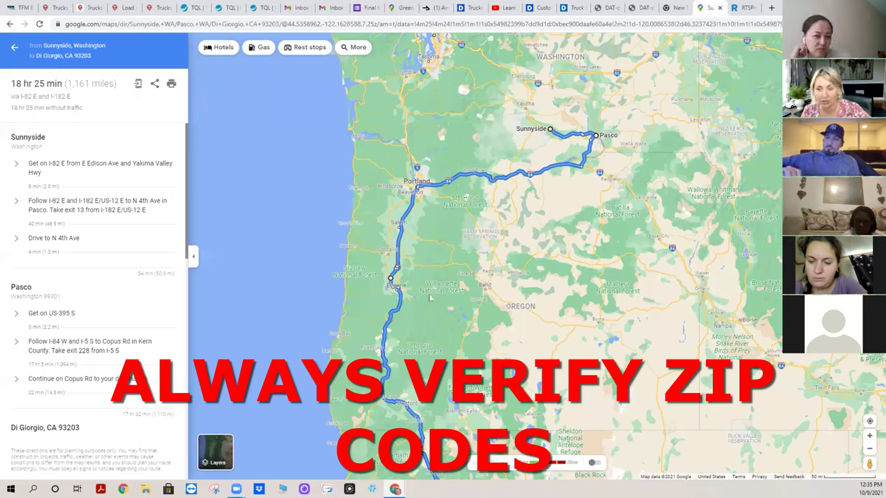
{"action": "mouse_move", "coordinate": [416, 191]}
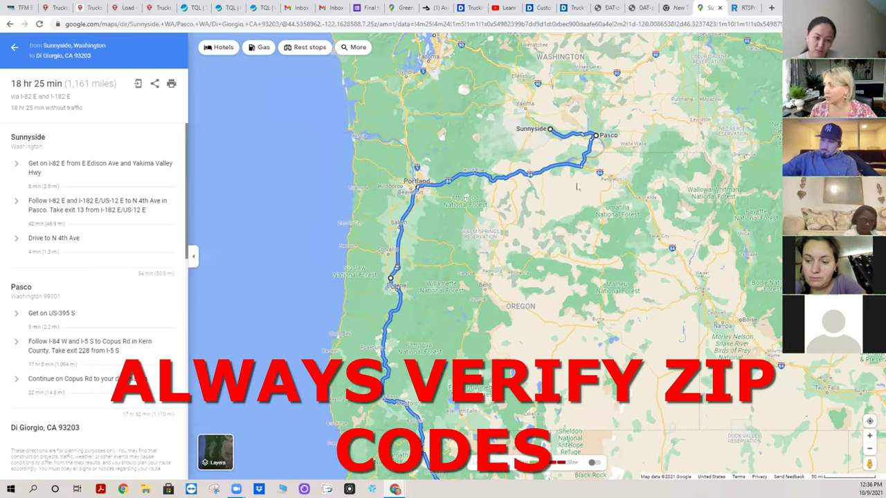
{"action": "scroll", "coordinate": [424, 332], "scroll_direction": "down", "scroll_amount": 2}
{"action": "scroll", "coordinate": [562, 304], "scroll_direction": "down", "scroll_amount": 2}
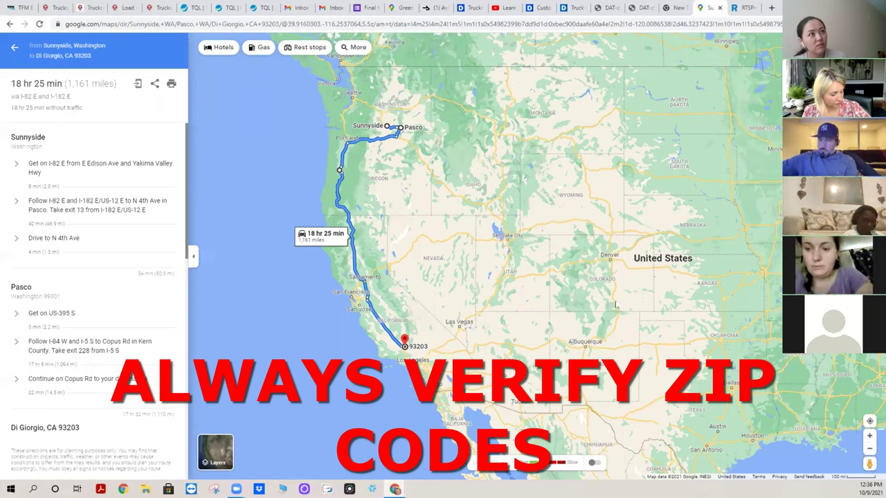
{"action": "mouse_move", "coordinate": [457, 323]}
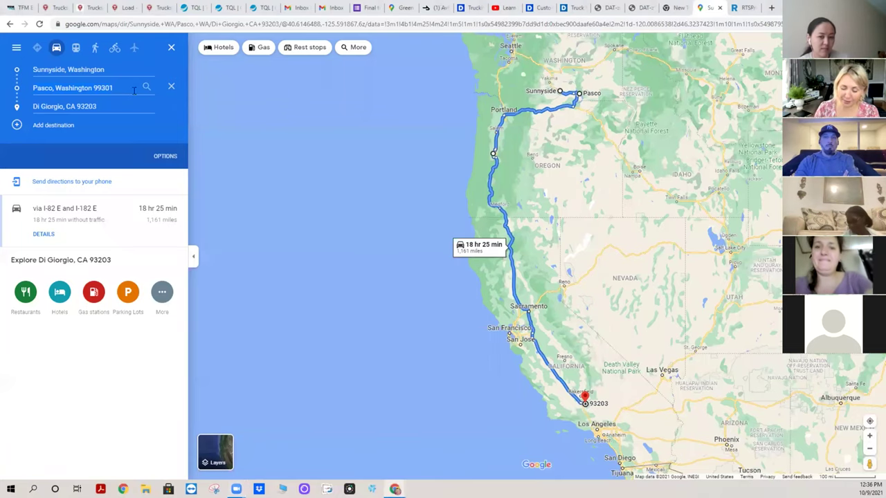
- Replace the Pasco stop in the directions with ZIP code 97875, Stanfield, OR
{"action": "triple_click", "coordinate": [134, 88]}
{"action": "key", "text": "BackSpace"}
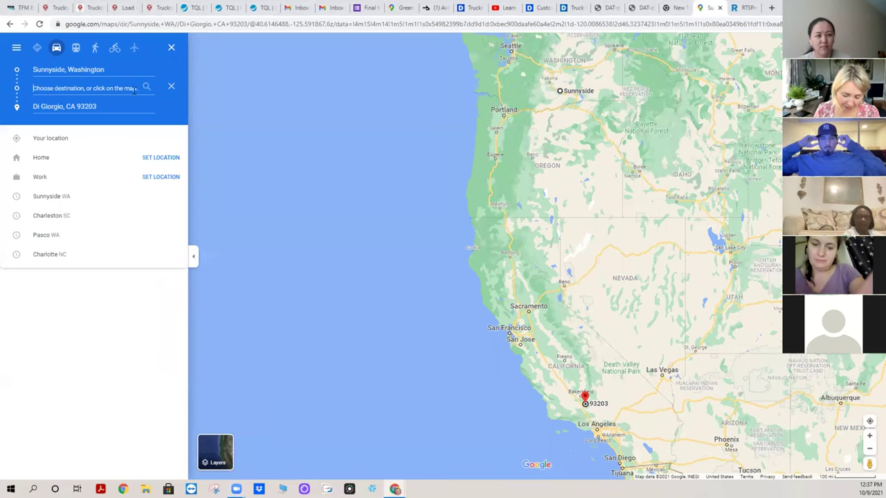
{"action": "type", "text": "9"}
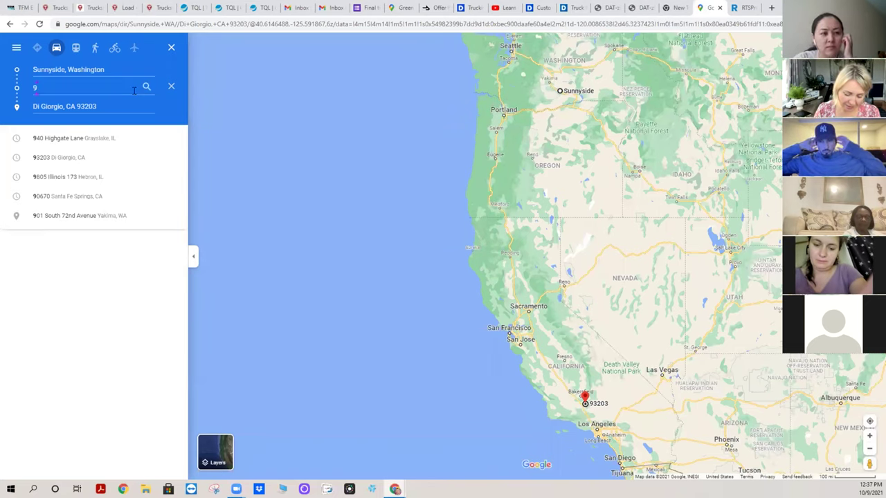
{"action": "type", "text": "7875"}
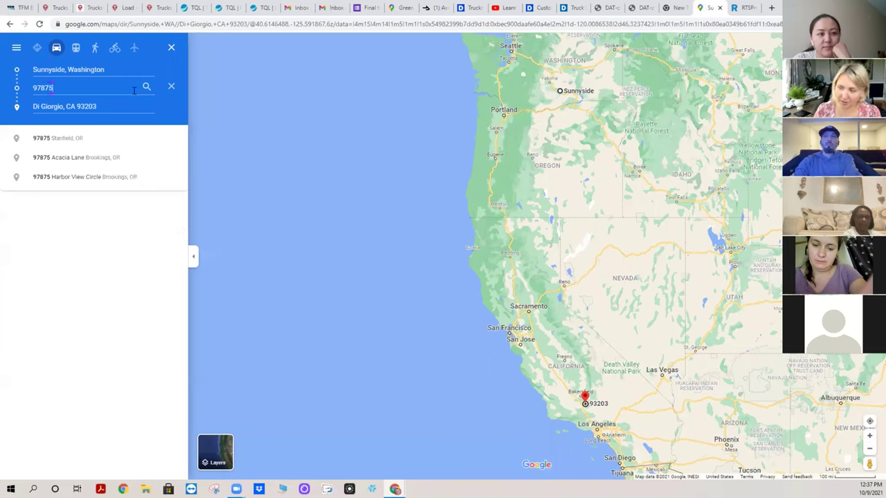
{"action": "left_click", "coordinate": [111, 138]}
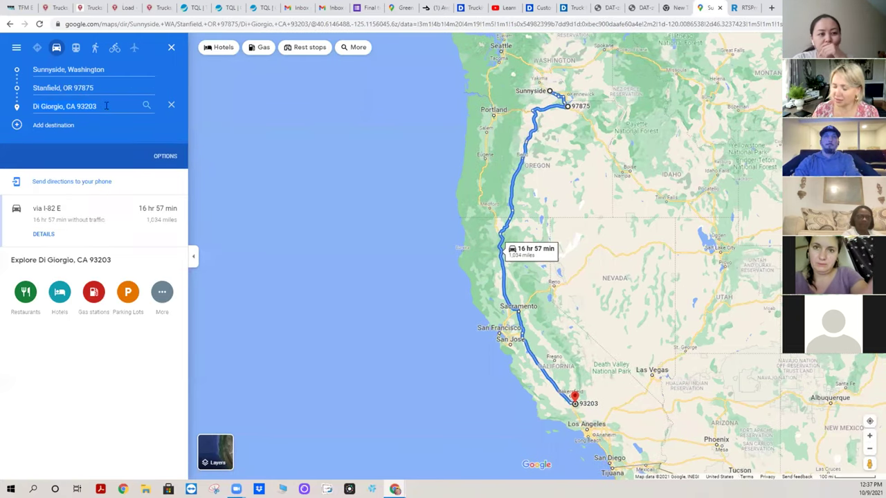
- Change the route's final destination to ZIP code 89437, Sparks, NV
{"action": "triple_click", "coordinate": [105, 106]}
{"action": "key", "text": "BackSpace"}
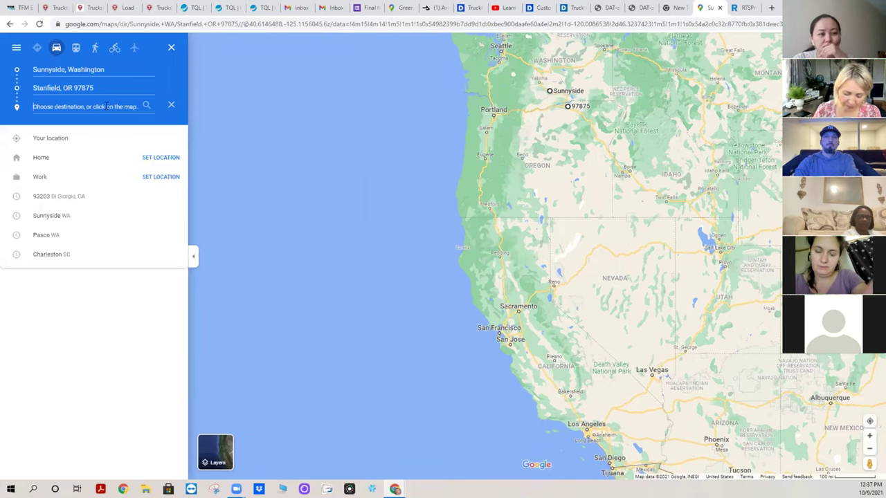
{"action": "type", "text": "89437"}
{"action": "left_click", "coordinate": [104, 139]}
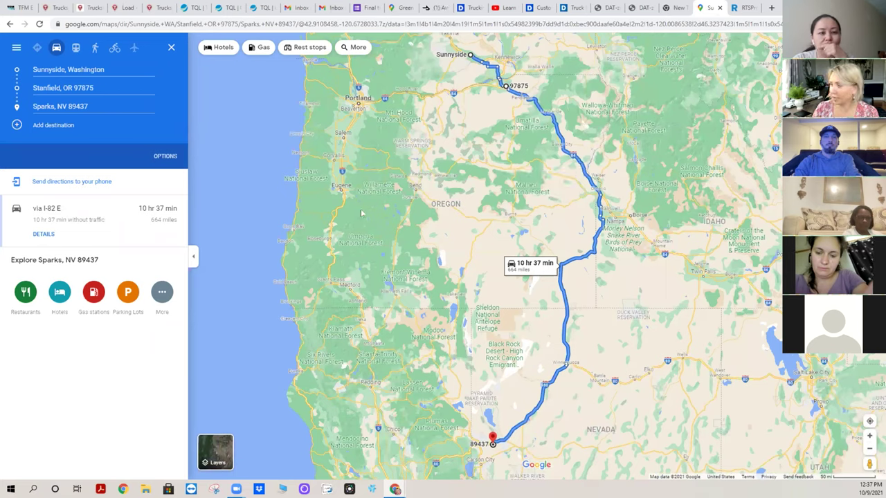
- Open the route details and review the leg times and distances through Stanfield to Sparks
{"action": "left_click", "coordinate": [43, 234]}
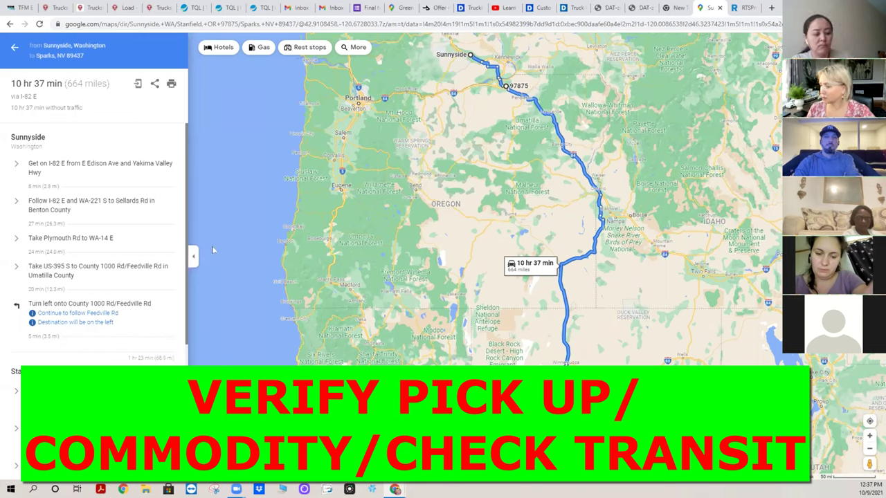
{"action": "scroll", "coordinate": [102, 278], "scroll_direction": "down", "scroll_amount": 2}
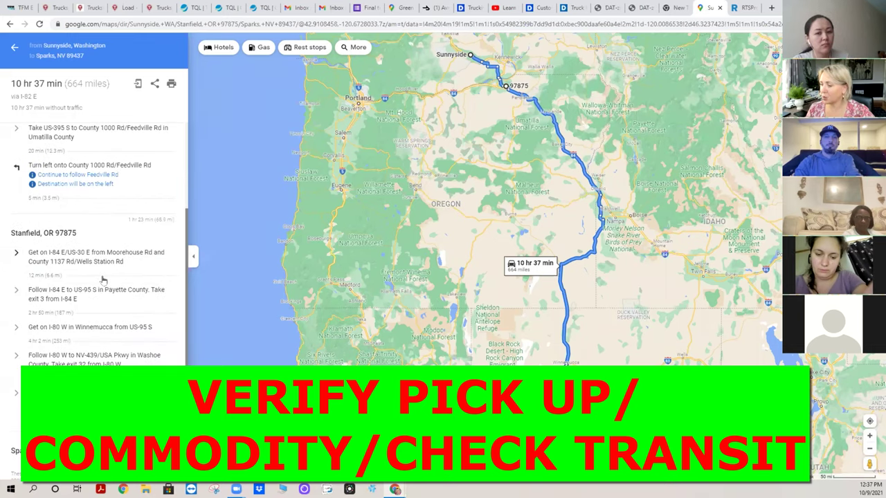
{"action": "scroll", "coordinate": [102, 279], "scroll_direction": "up", "scroll_amount": 2}
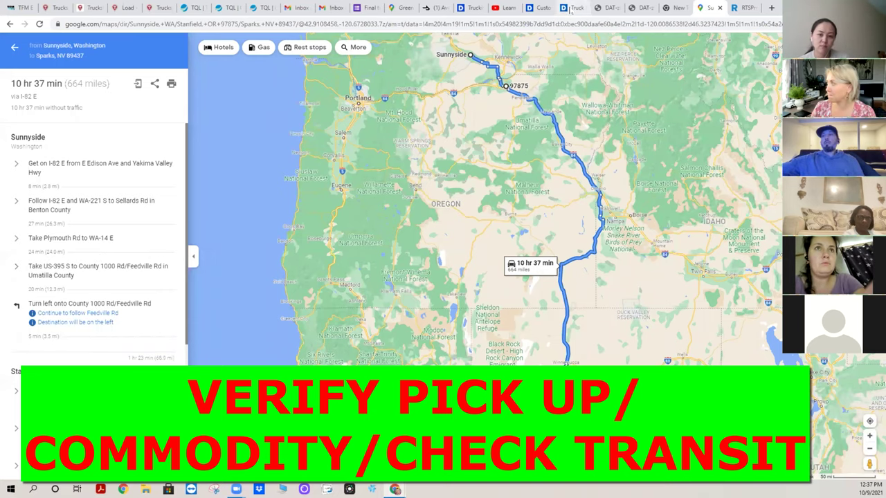
- Switch to the RTS Pro credit search and clear the previous MC number from the search
{"action": "left_click", "coordinate": [572, 8]}
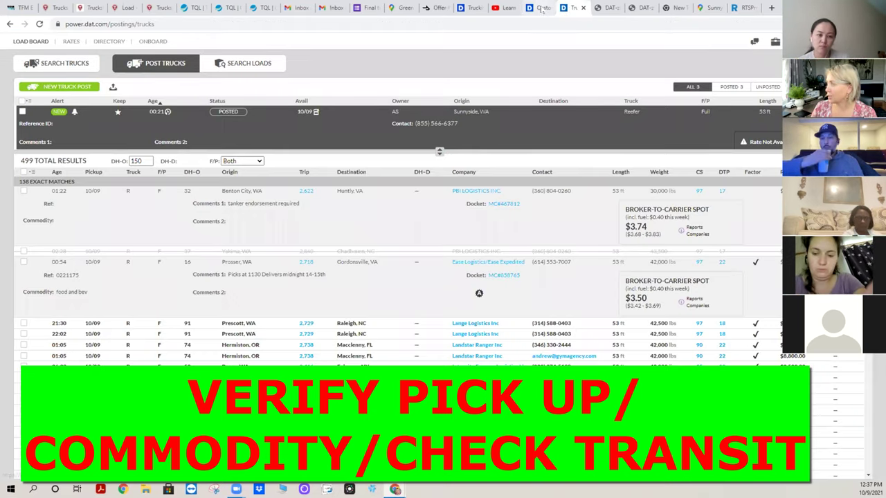
{"action": "left_click", "coordinate": [543, 9]}
{"action": "left_click", "coordinate": [576, 8]}
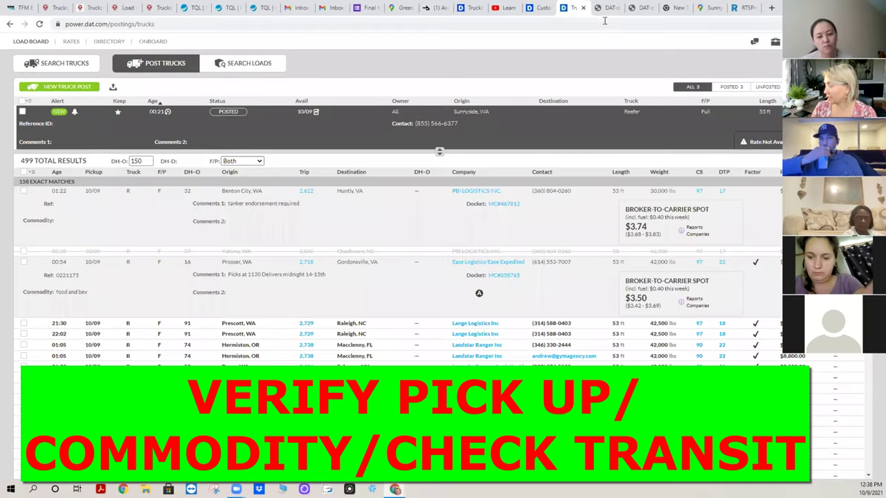
{"action": "left_click", "coordinate": [740, 8]}
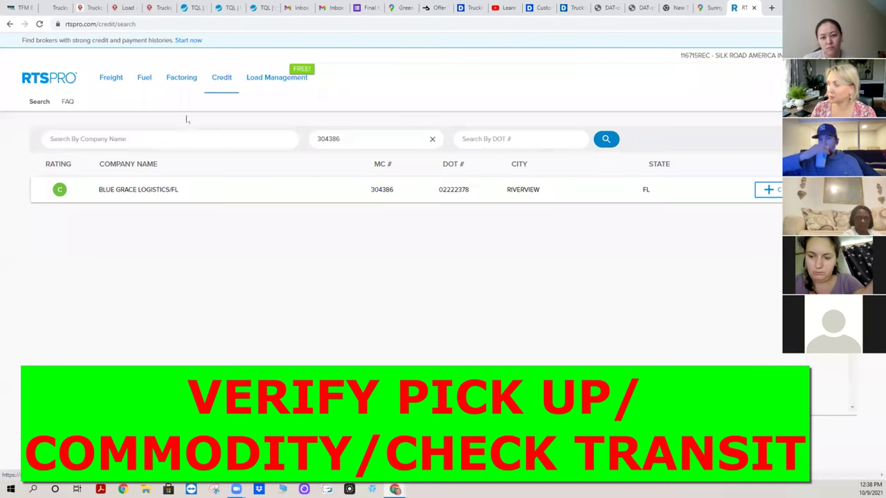
{"action": "left_click", "coordinate": [349, 138]}
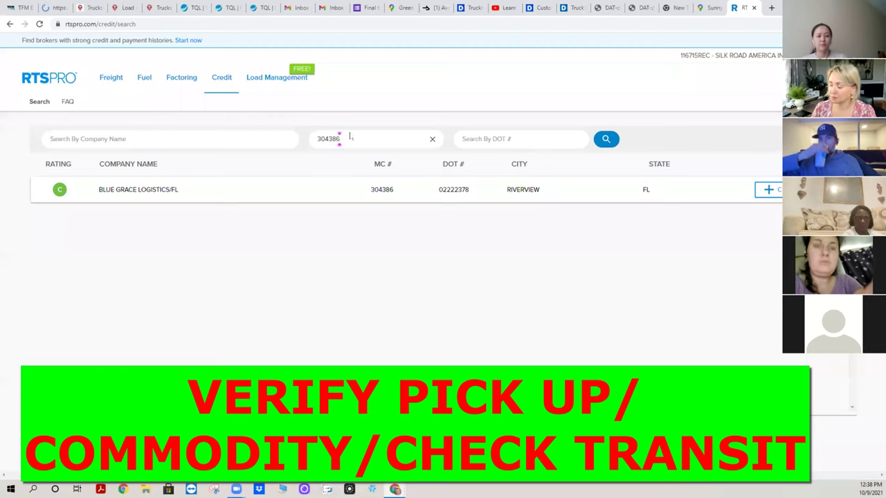
{"action": "key", "text": "BackSpace"}
{"action": "key", "text": "BackSpace"}
{"action": "key", "text": "BackSpace"}
{"action": "key", "text": "BackSpace"}
{"action": "key", "text": "BackSpace"}
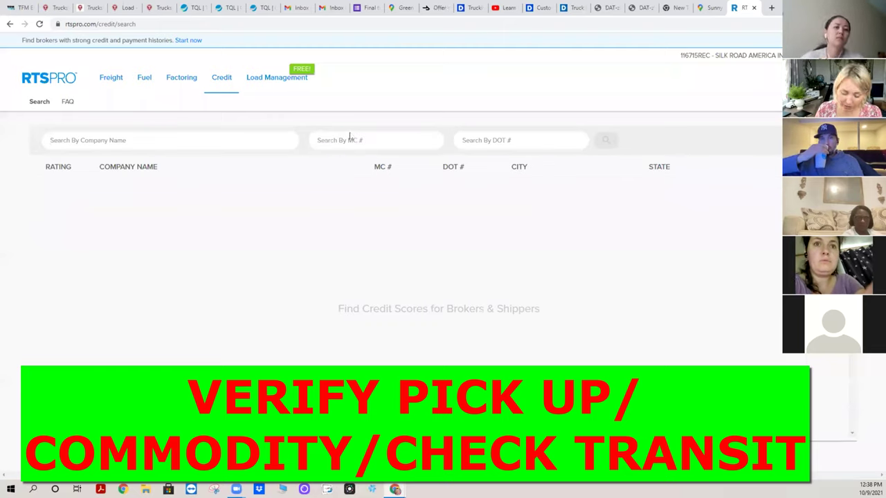
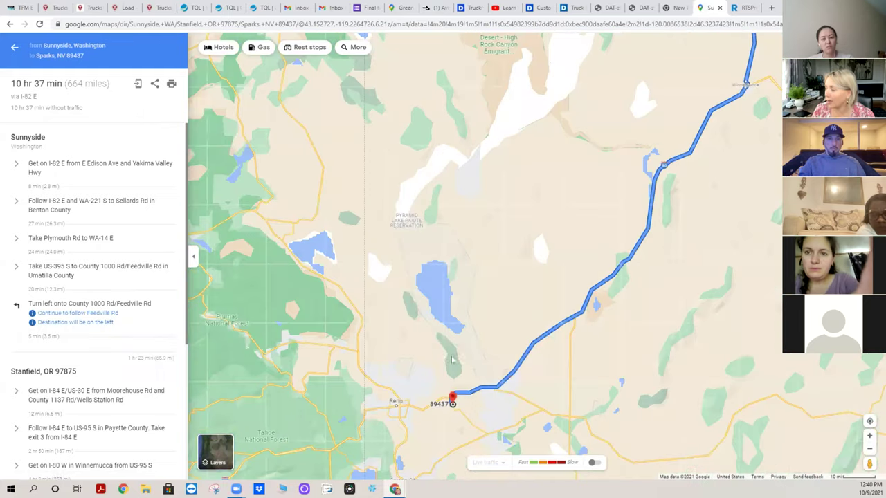
- Examine the Google Maps route around the Sparks, NV 89437 destination near Reno
{"action": "left_click", "coordinate": [466, 346]}
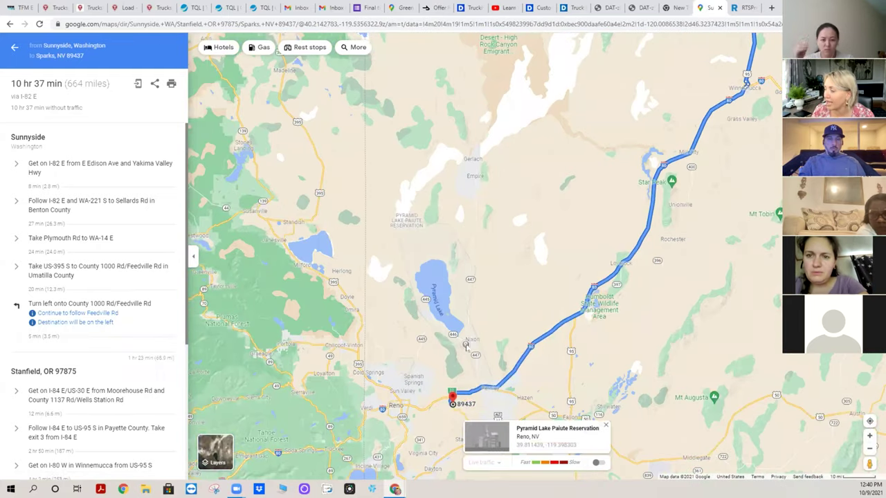
{"action": "left_click", "coordinate": [487, 355]}
{"action": "scroll", "coordinate": [379, 392], "scroll_direction": "up", "scroll_amount": 2}
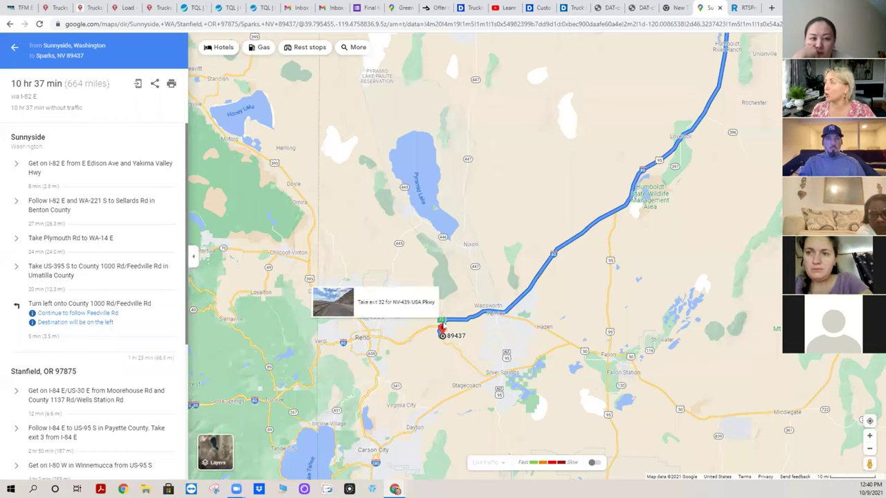
- Switch to the DAT load board and start a new truck post with availability date 10/11
{"action": "left_click", "coordinate": [573, 9]}
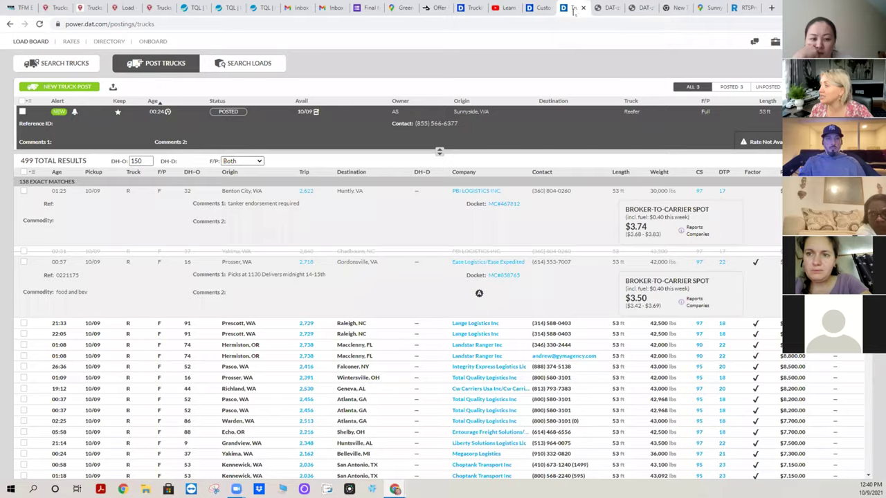
{"action": "left_click", "coordinate": [83, 88]}
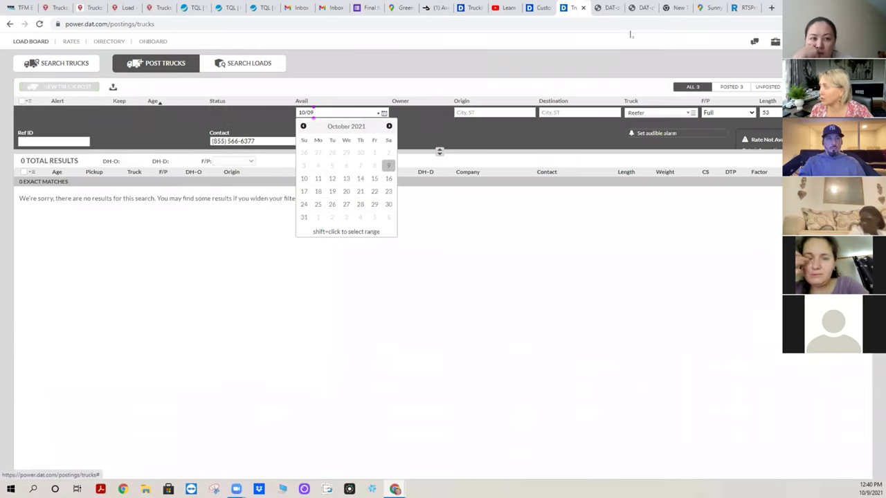
{"action": "left_click", "coordinate": [318, 179]}
- Check the Stanfield to Sparks leg in the Google Maps directions, and return to the DAT truck post form
{"action": "left_click", "coordinate": [715, 9]}
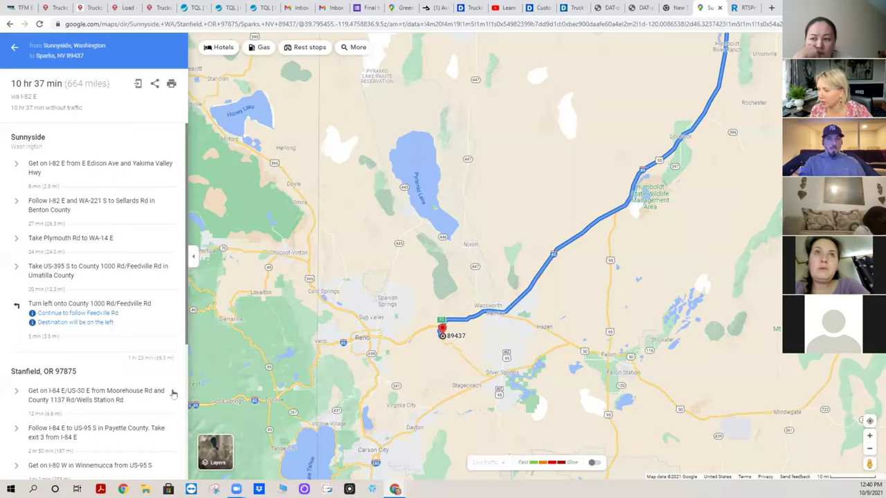
{"action": "scroll", "coordinate": [109, 356], "scroll_direction": "down", "scroll_amount": 3}
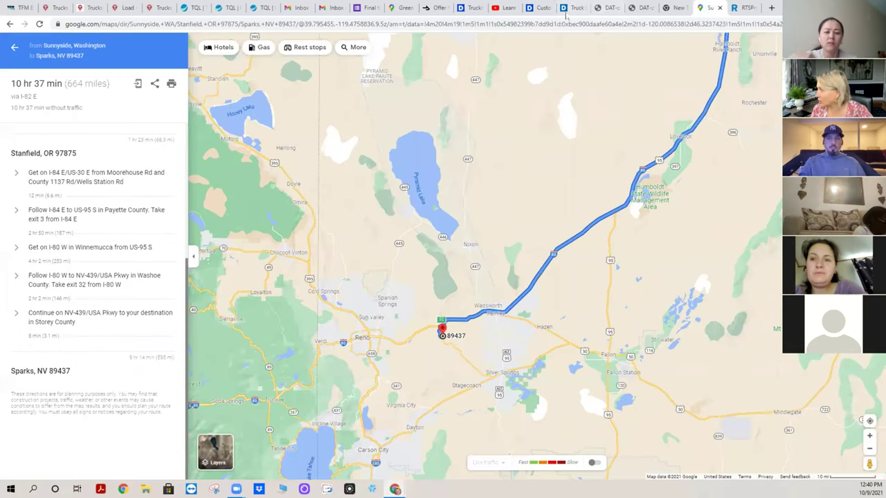
{"action": "left_click", "coordinate": [574, 7]}
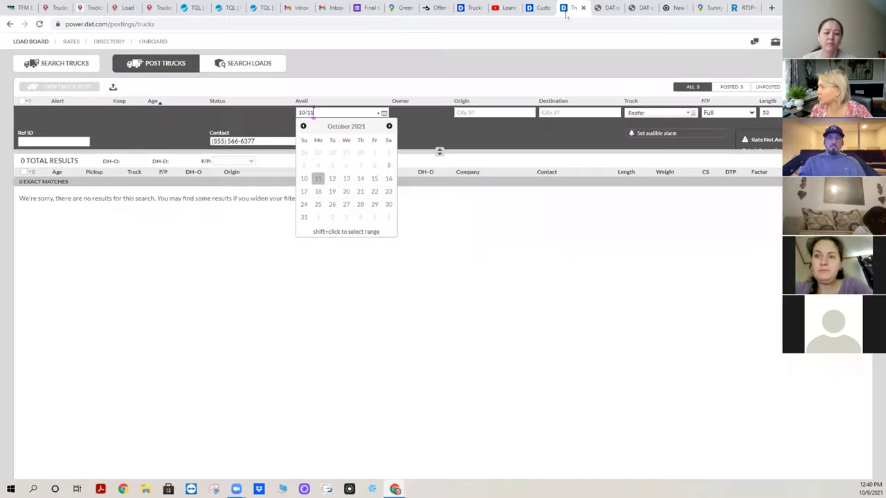
- Set the truck post's origin to Sparks, NV and post the truck
{"action": "left_click", "coordinate": [509, 113]}
{"action": "type", "text": "Sunnyside, WA (98944)"}
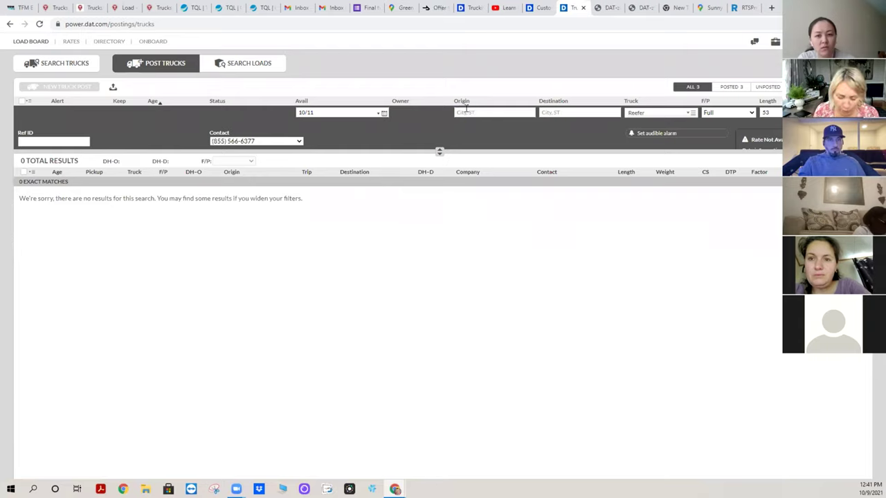
{"action": "type", "text": "sparks"}
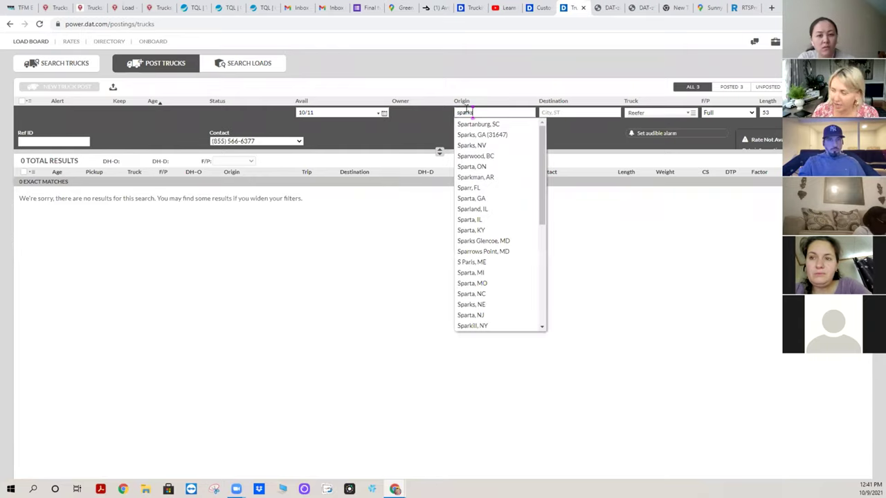
{"action": "left_click", "coordinate": [467, 140]}
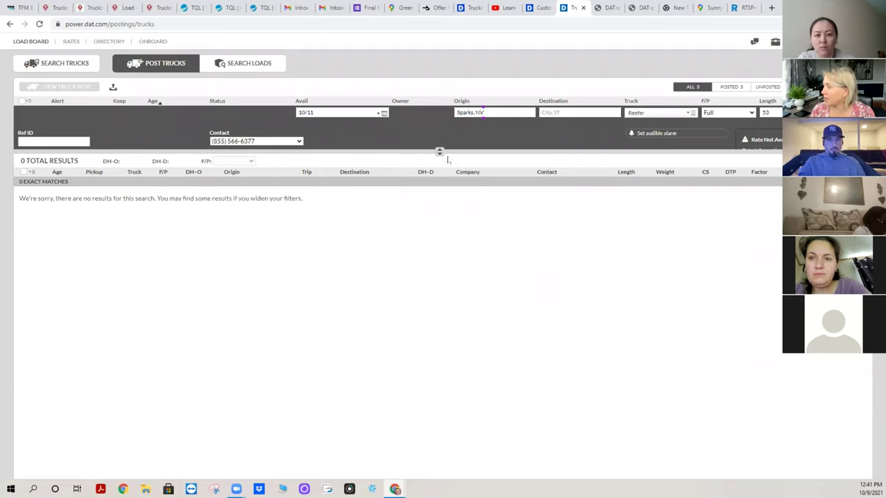
{"action": "left_click", "coordinate": [439, 151]}
{"action": "key", "text": "Return"}
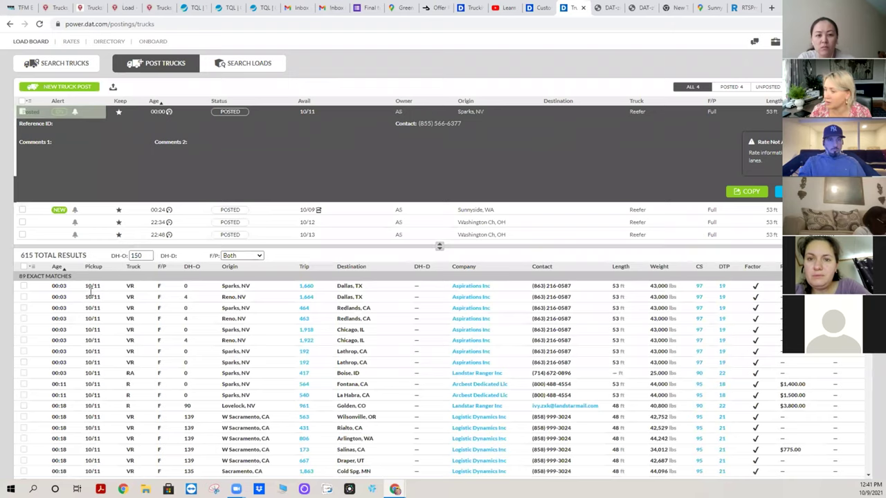
- Enlarge the load results area below the Sparks post and sort the matches by origin deadhead distance
{"action": "left_click_drag", "start_coordinate": [439, 246], "coordinate": [439, 172]}
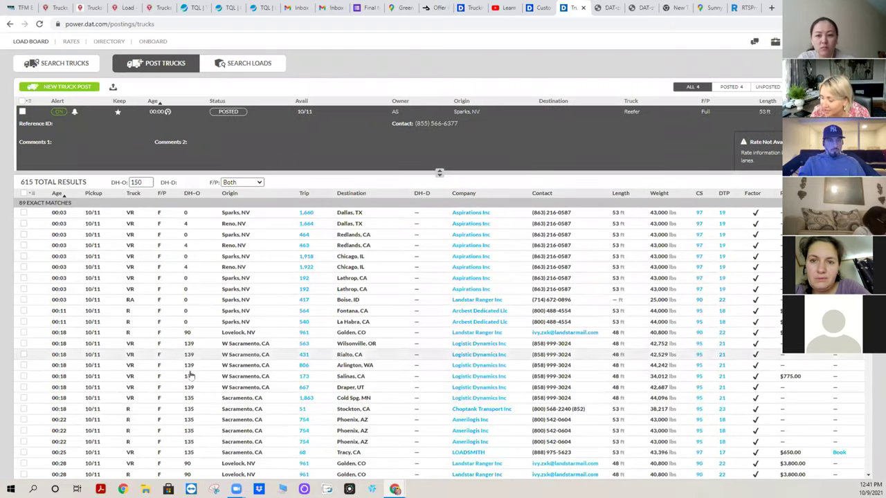
{"action": "left_click", "coordinate": [192, 193]}
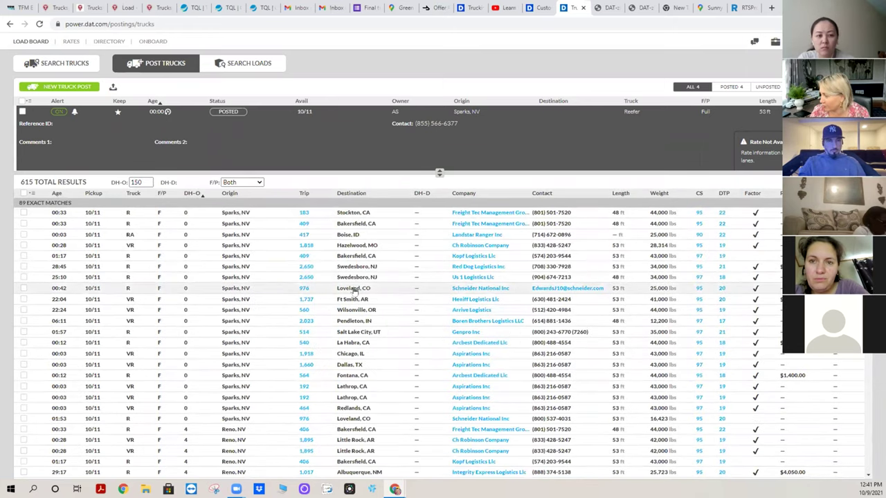
- Look through the matching loads from the Sparks area and examine the details of the Red Dog Logistics Swedesboro and Re Transportation Terrell loads
{"action": "left_click", "coordinate": [396, 269]}
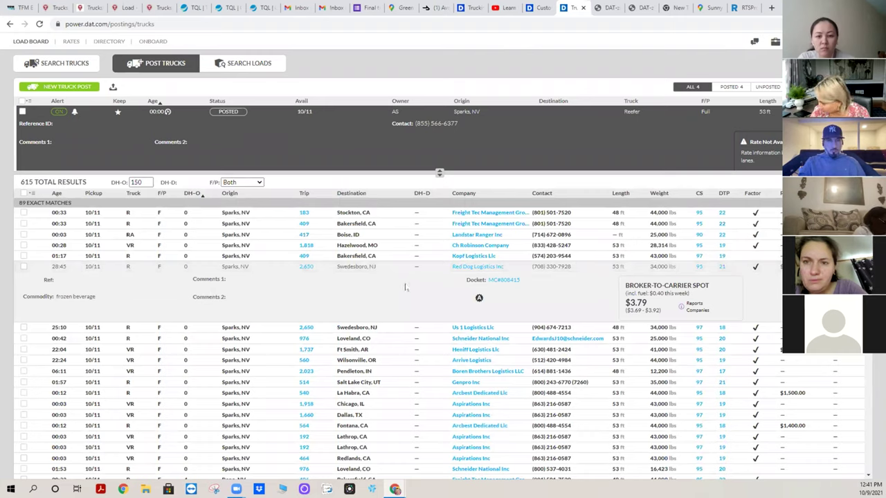
{"action": "scroll", "coordinate": [333, 337], "scroll_direction": "down", "scroll_amount": 3}
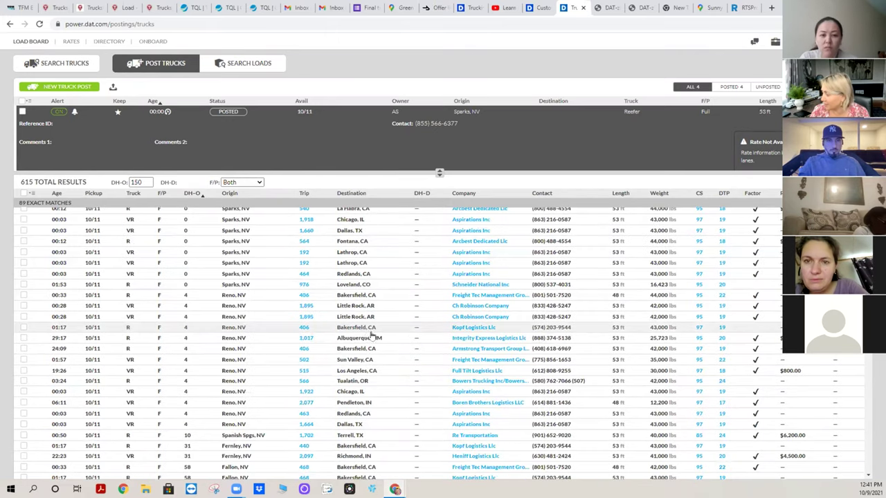
{"action": "left_click", "coordinate": [389, 439]}
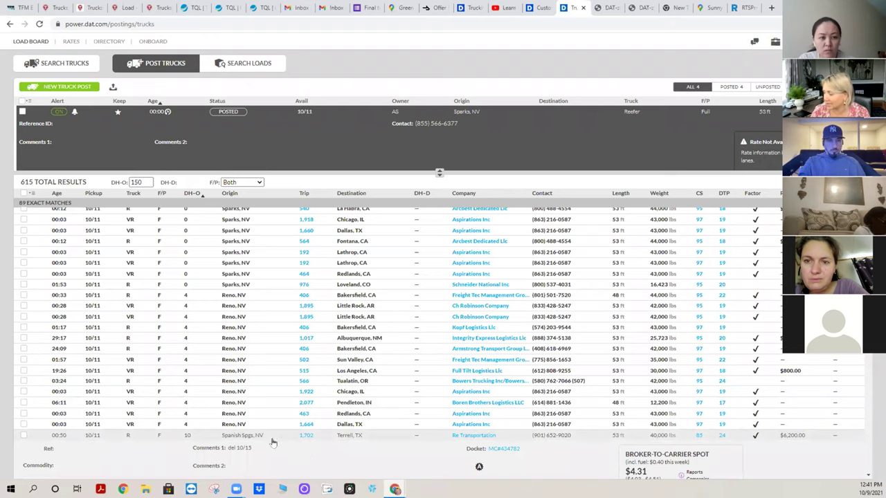
{"action": "scroll", "coordinate": [270, 440], "scroll_direction": "down", "scroll_amount": 2}
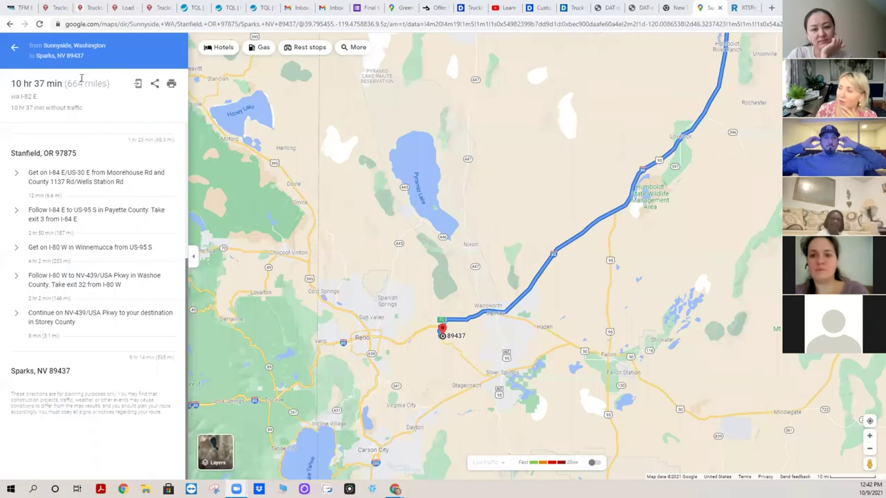
- Return to the Google Maps route and replace the Stanfield stop with Pasco, WA
{"action": "left_click", "coordinate": [14, 47]}
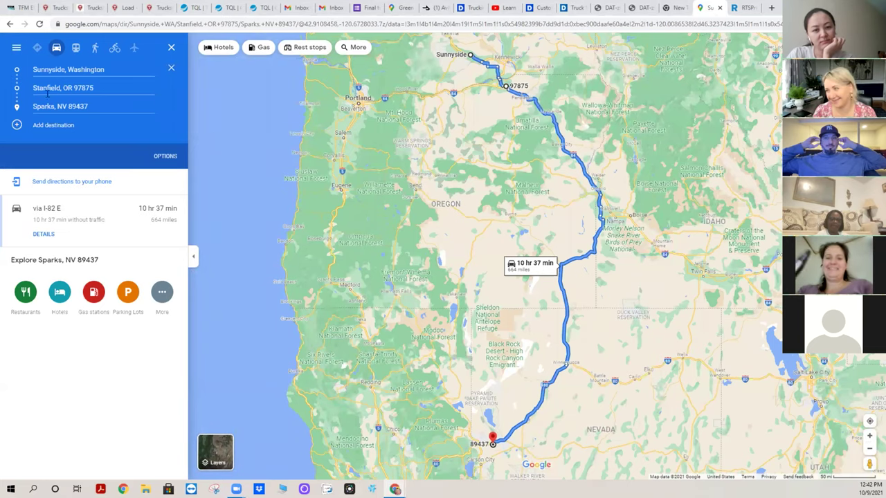
{"action": "left_click", "coordinate": [101, 88]}
{"action": "key", "text": "ctrl+a"}
{"action": "key", "text": "BackSpace"}
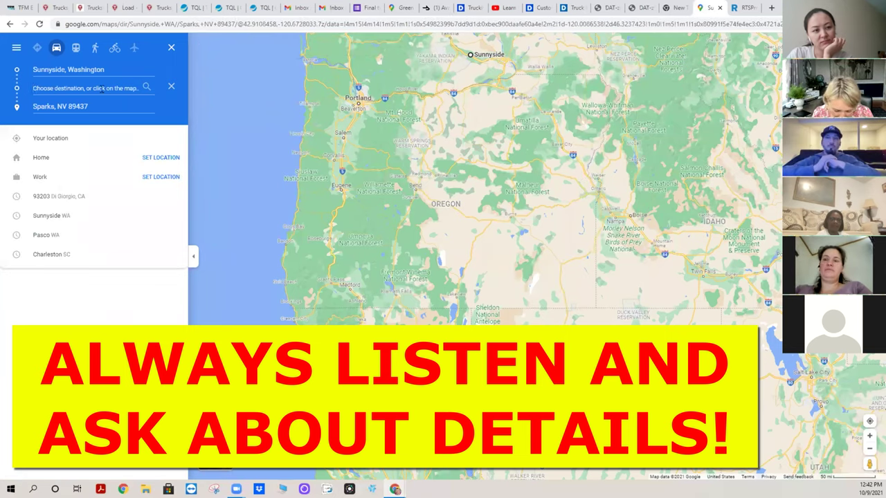
{"action": "type", "text": "pasco"}
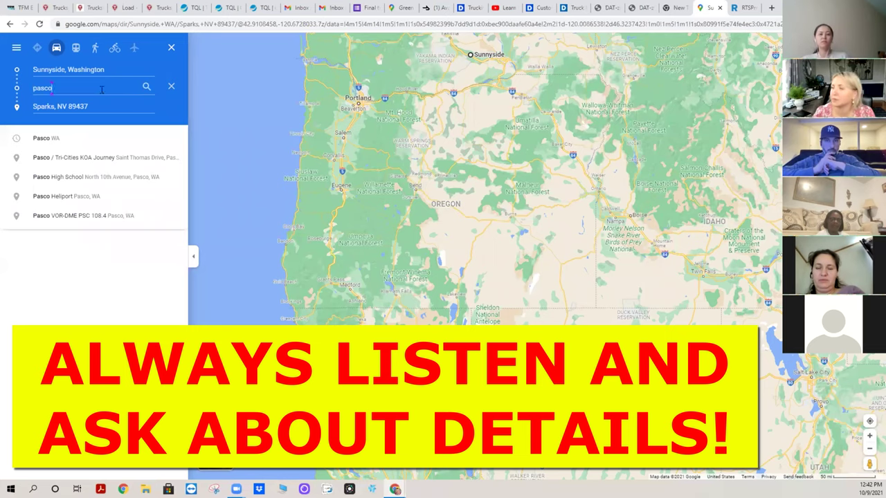
{"action": "left_click", "coordinate": [87, 138]}
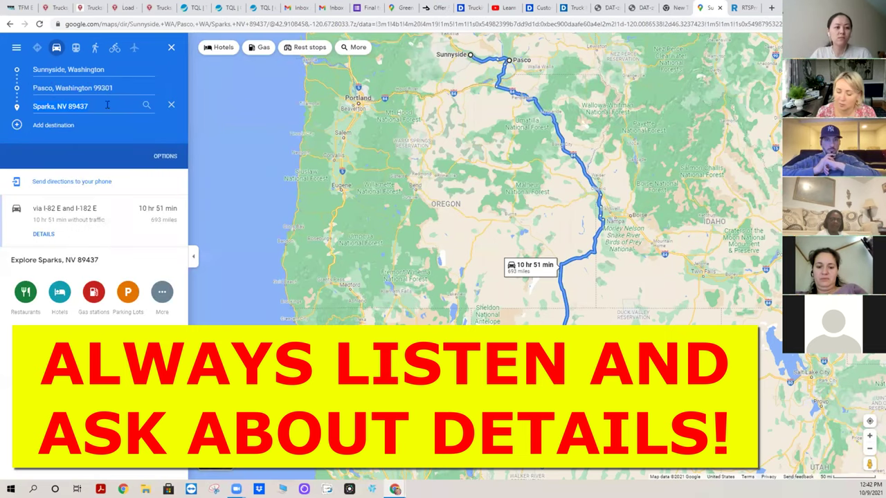
- Replace the route's final destination, Sparks, with Irving, TX
{"action": "left_click", "coordinate": [107, 105]}
{"action": "key", "text": "ctrl+a"}
{"action": "key", "text": "BackSpace"}
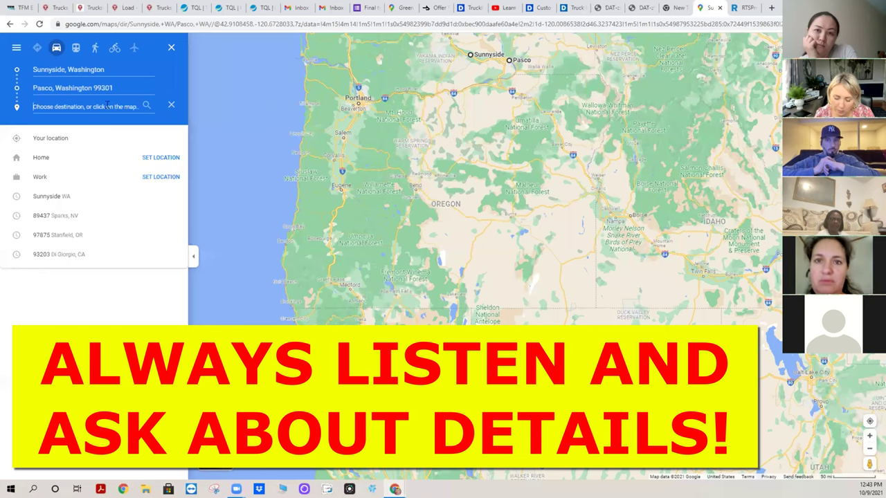
{"action": "type", "text": "irving"}
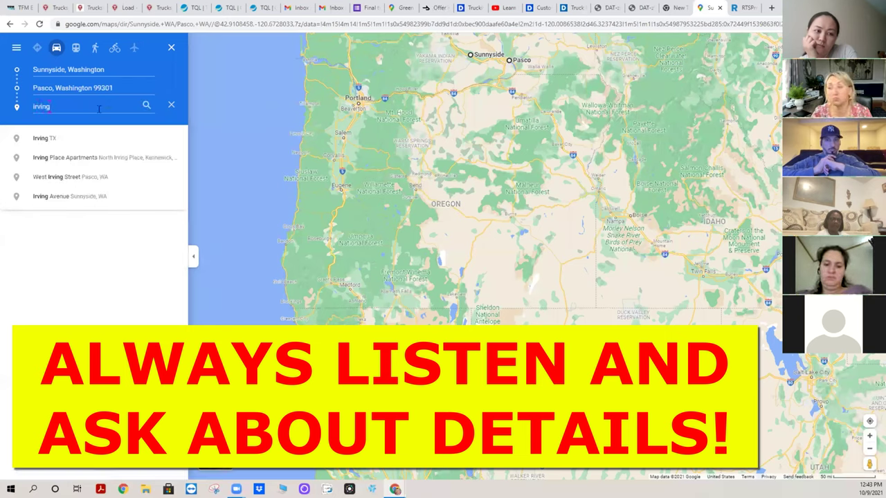
{"action": "left_click", "coordinate": [68, 136]}
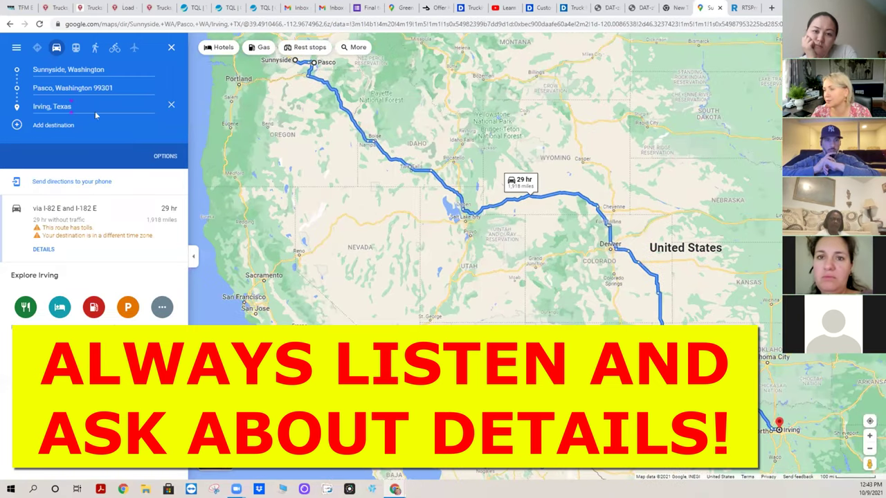
- Change the route's final destination to Irvine, California
{"action": "key", "text": "BackSpace"}
{"action": "key", "text": "BackSpace"}
{"action": "key", "text": "BackSpace"}
{"action": "key", "text": "BackSpace"}
{"action": "key", "text": "BackSpace"}
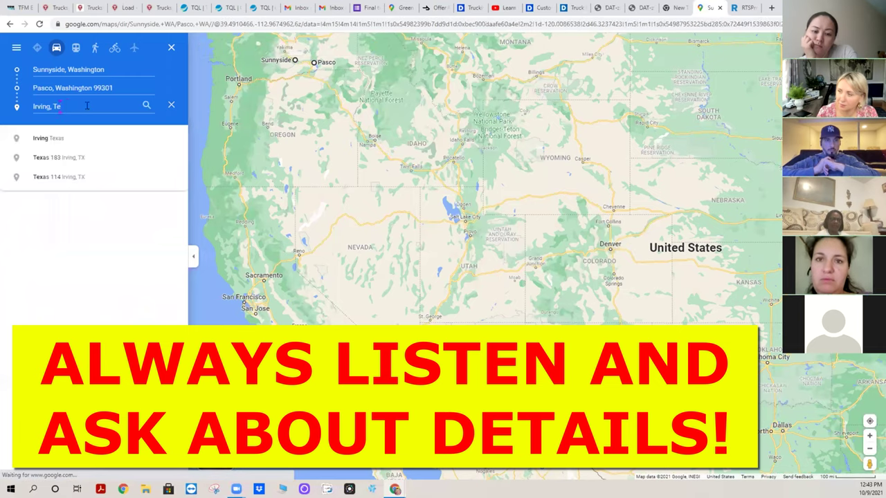
{"action": "type", "text": "ca"}
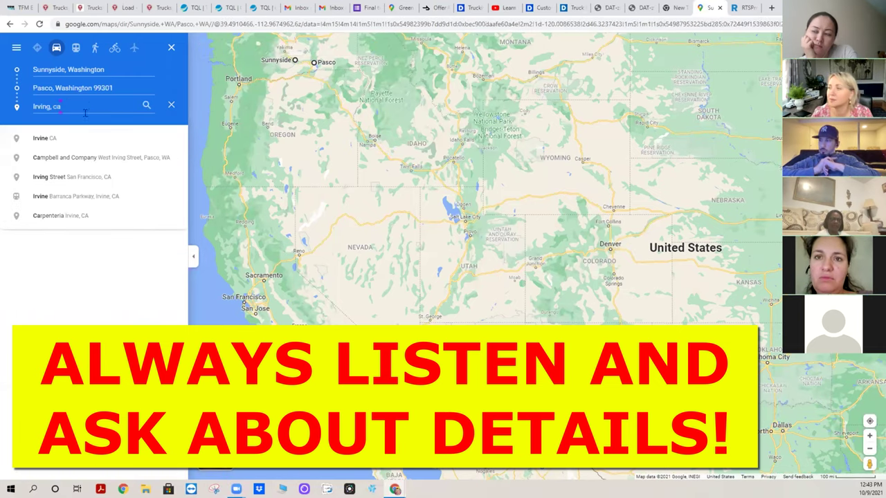
{"action": "left_click", "coordinate": [82, 138]}
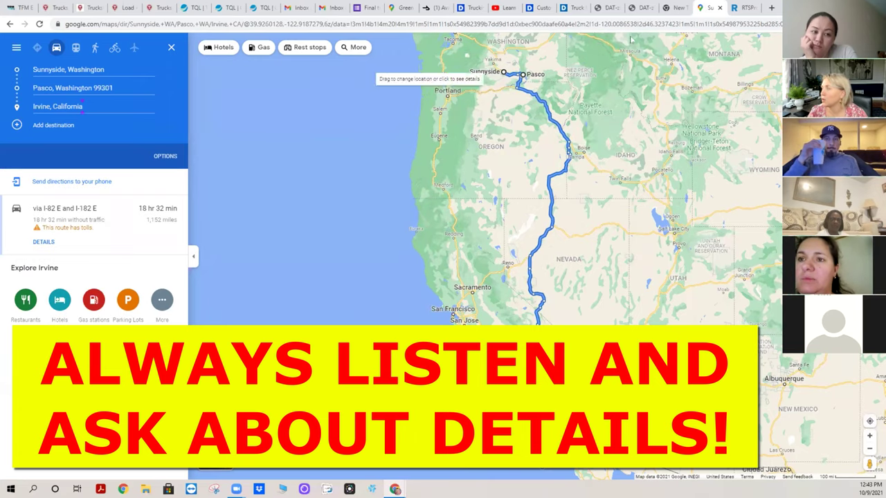
- Switch to the RTS Pro credit search and look up the broker with MC number 586603
{"action": "left_click", "coordinate": [739, 8]}
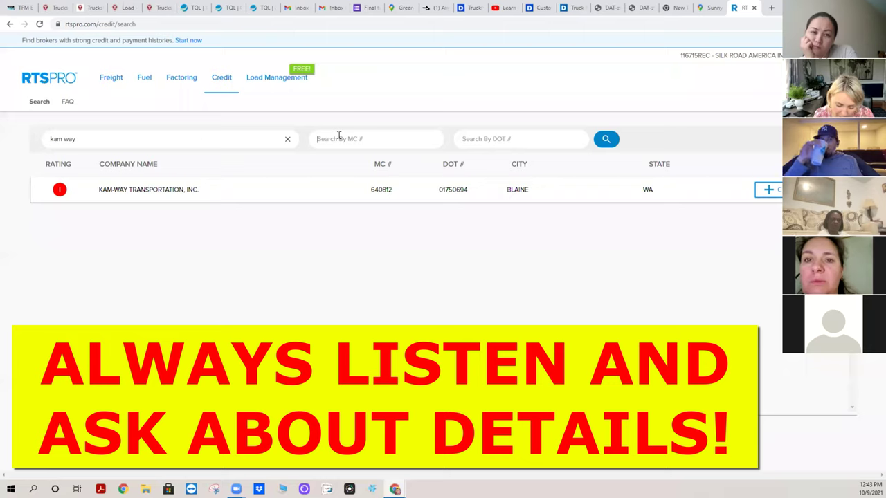
{"action": "left_click", "coordinate": [338, 136]}
{"action": "type", "text": "58"}
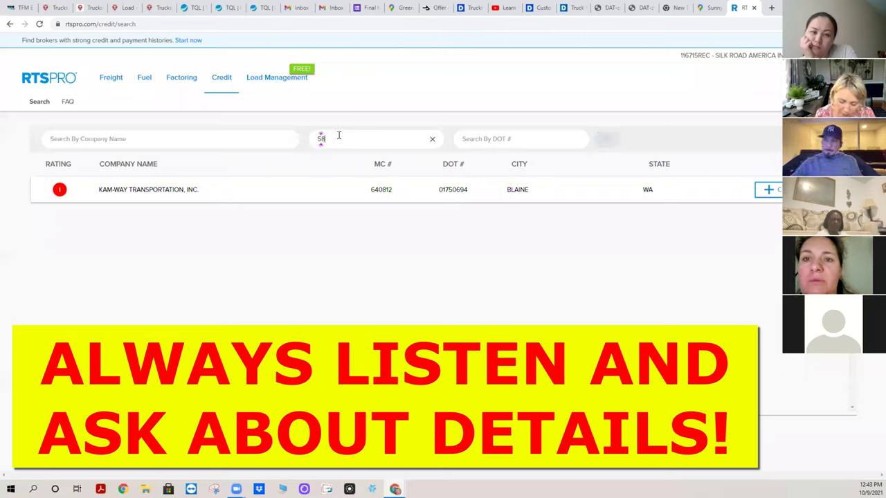
{"action": "type", "text": "6603"}
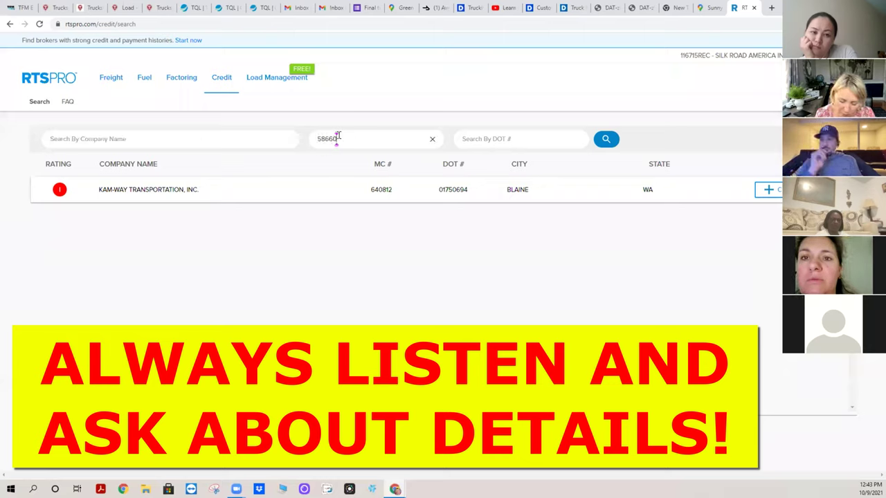
{"action": "left_click", "coordinate": [612, 143]}
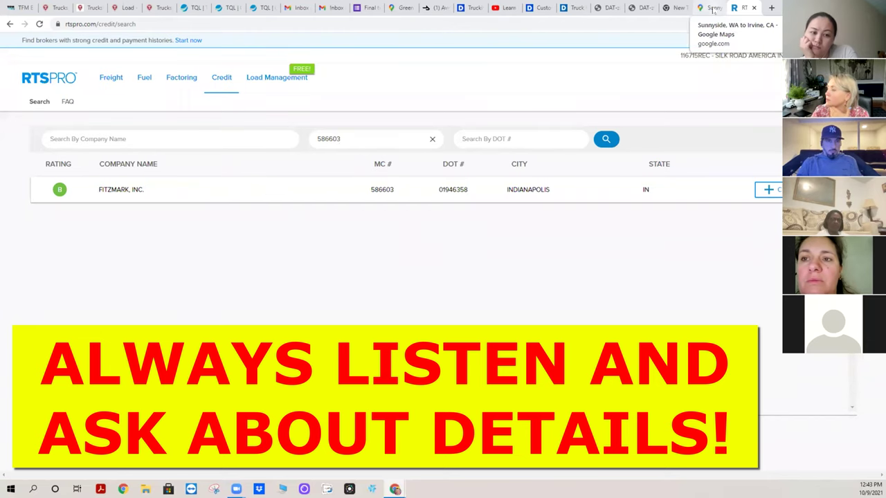
- Return to Google Maps and examine the detailed route from Sunnyside through Pasco to Irvine
{"action": "left_click", "coordinate": [713, 8]}
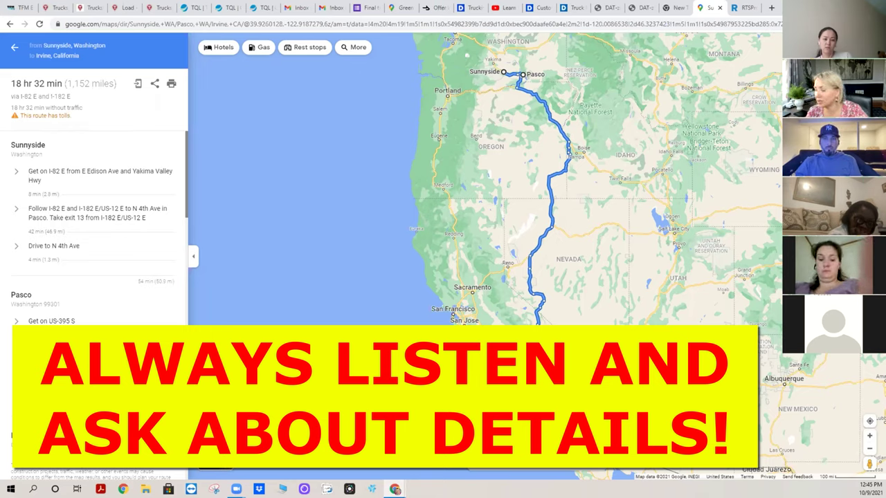
{"action": "key", "text": "Down"}
{"action": "key", "text": "Right"}
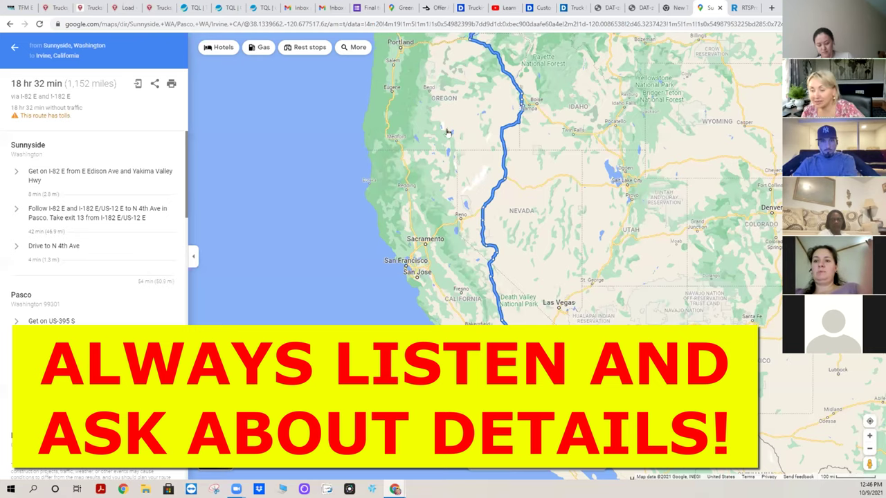
{"action": "left_click_drag", "start_coordinate": [447, 164], "coordinate": [446, 219]}
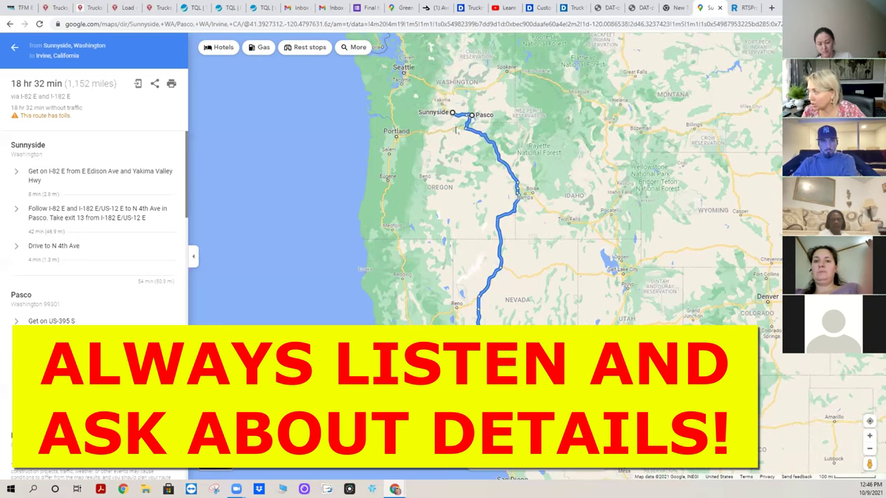